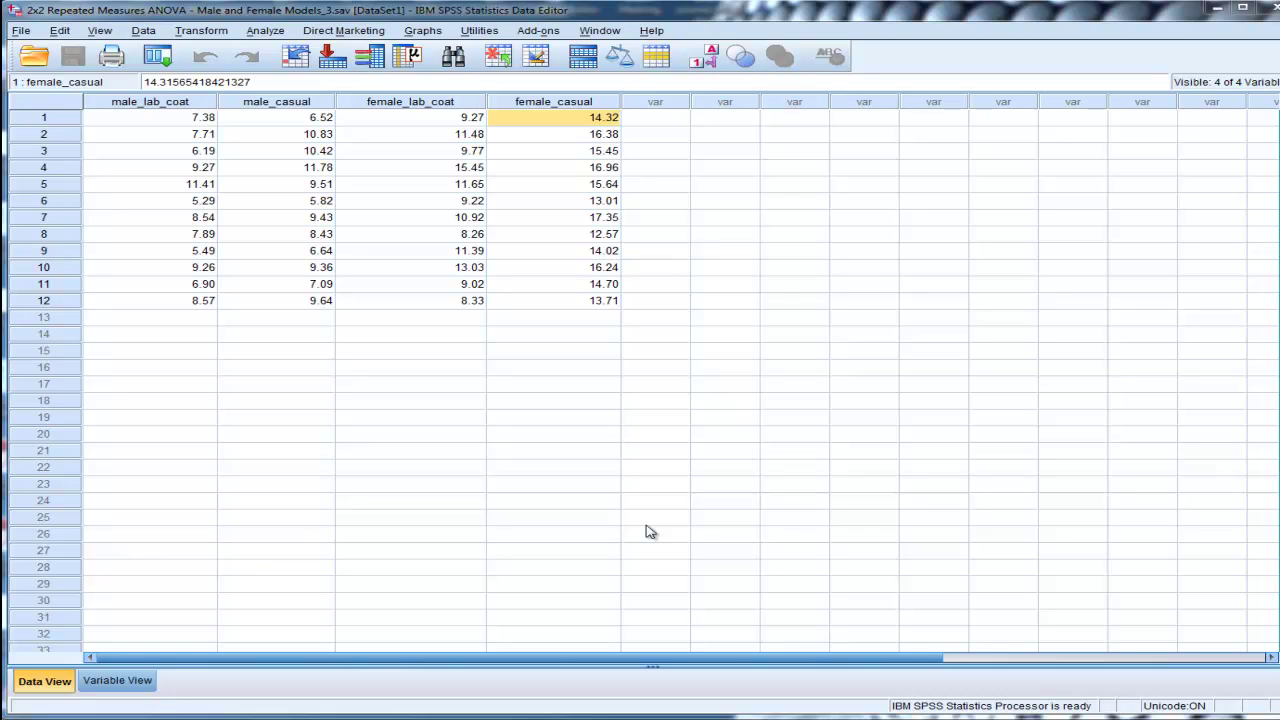
Point out the first and second participants' male_lab_coat scores in the data grid.
left_click(177, 120)
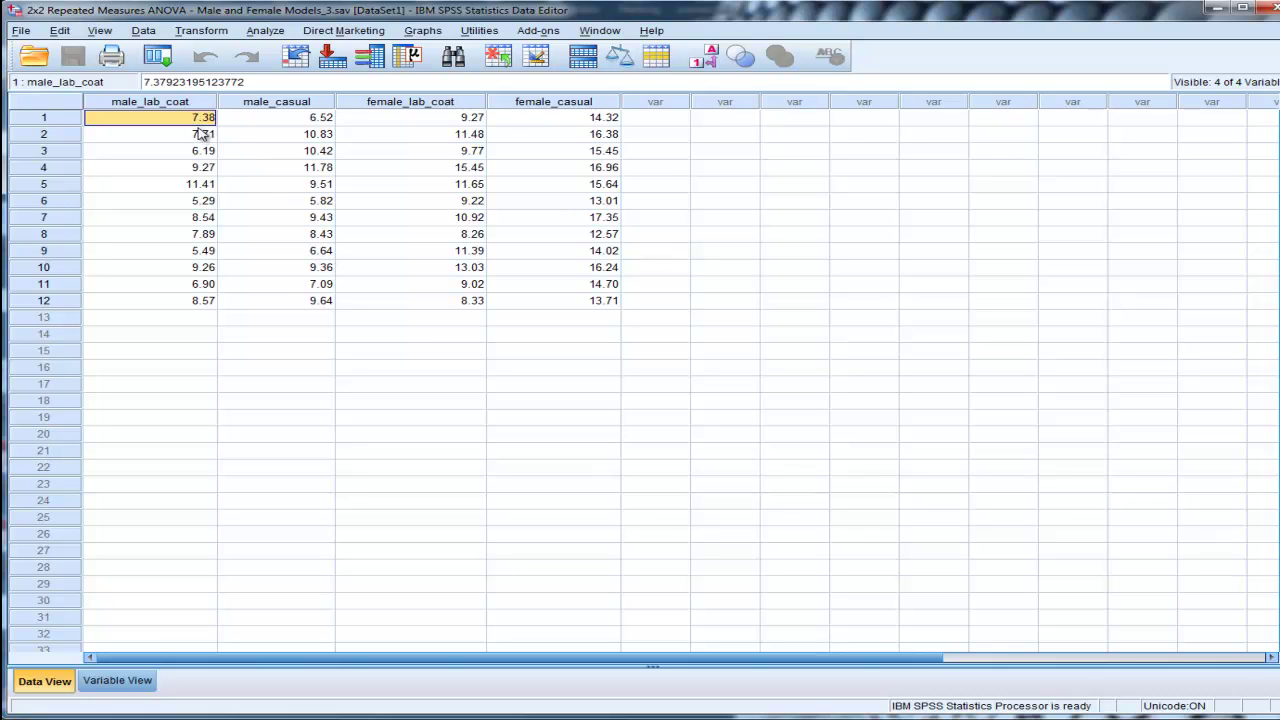
left_click(202, 135)
left_click(203, 120)
left_click(186, 135)
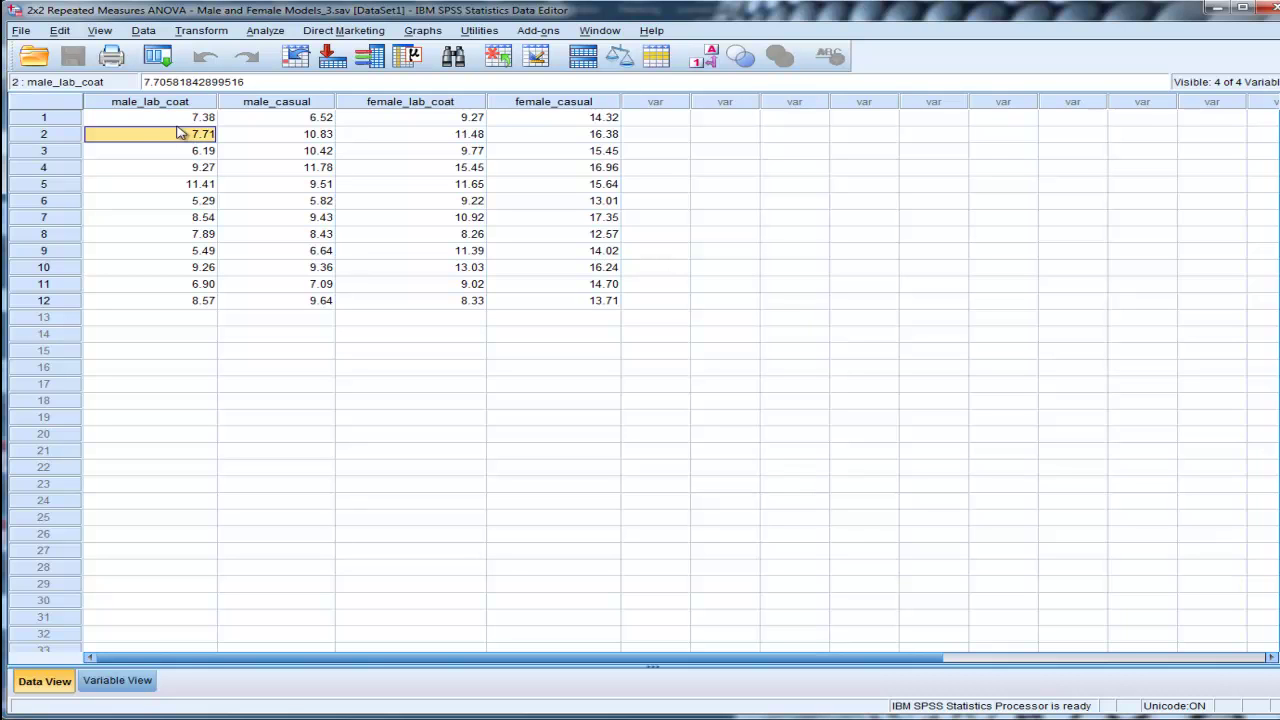
left_click(178, 121)
Highlight the male_lab_coat and male_casual columns, together and one at a time.
left_click_drag(186, 103, 277, 112)
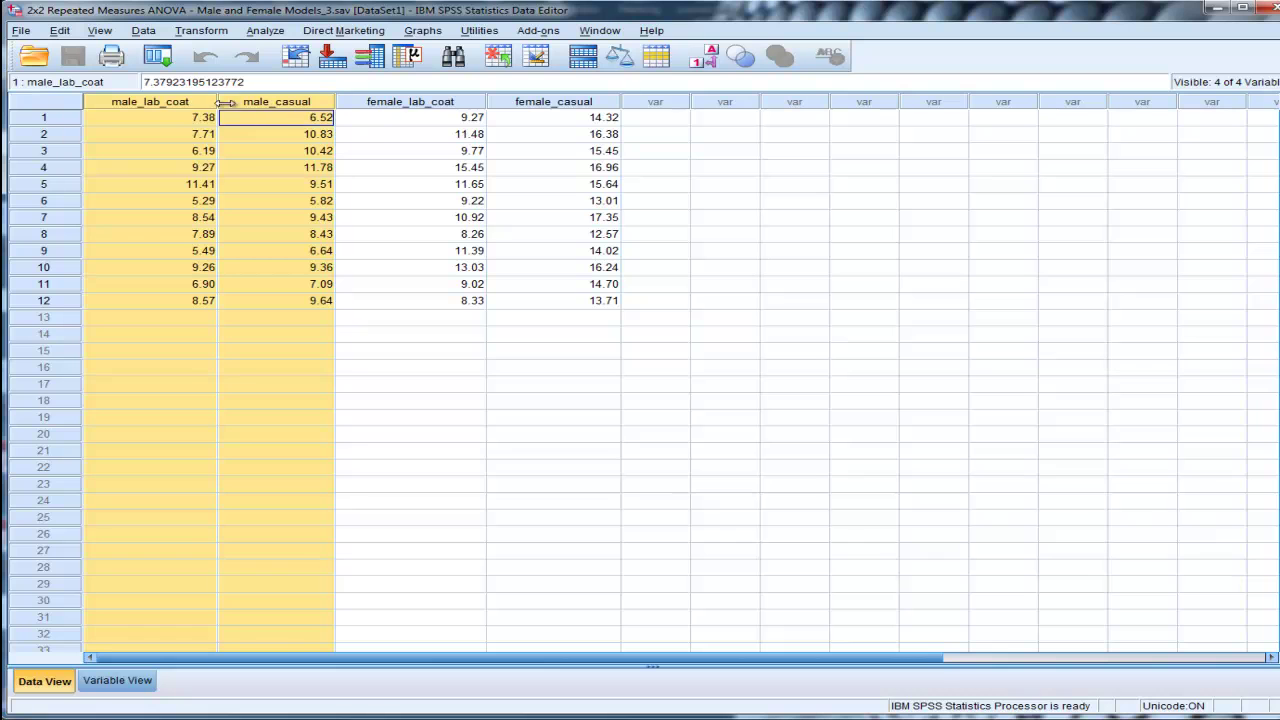
left_click(197, 115)
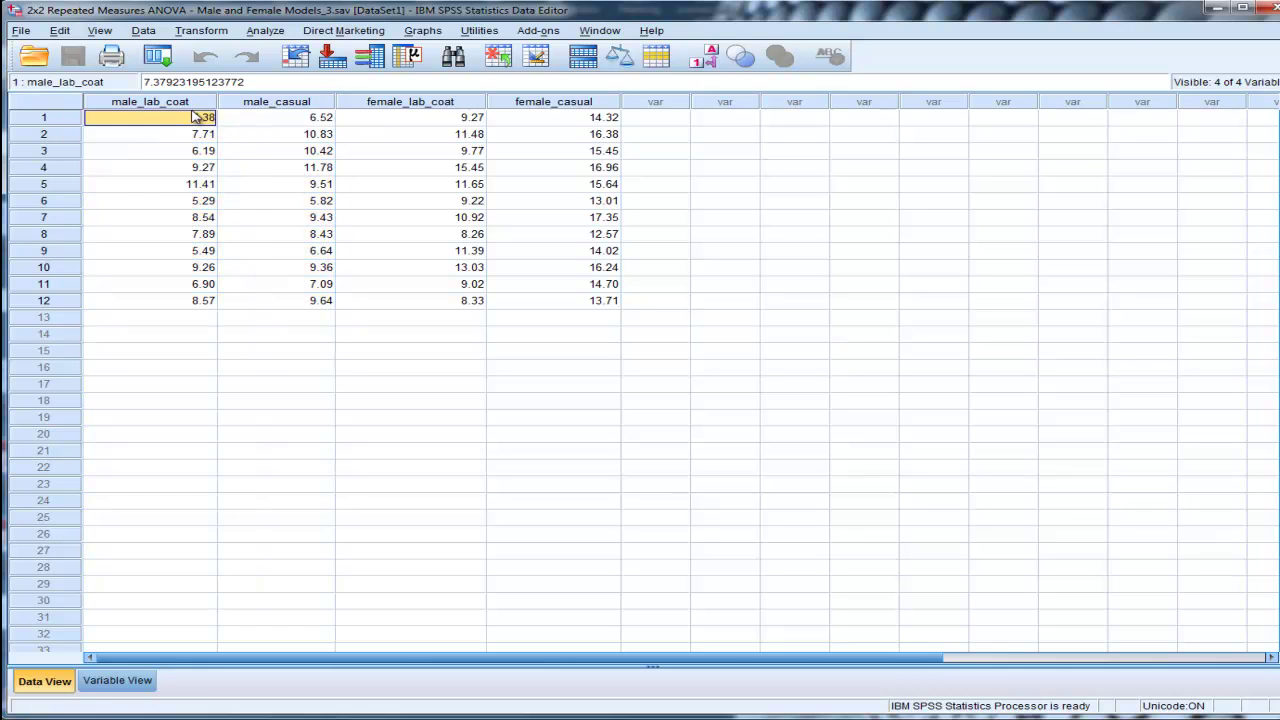
left_click(194, 101)
left_click(260, 103)
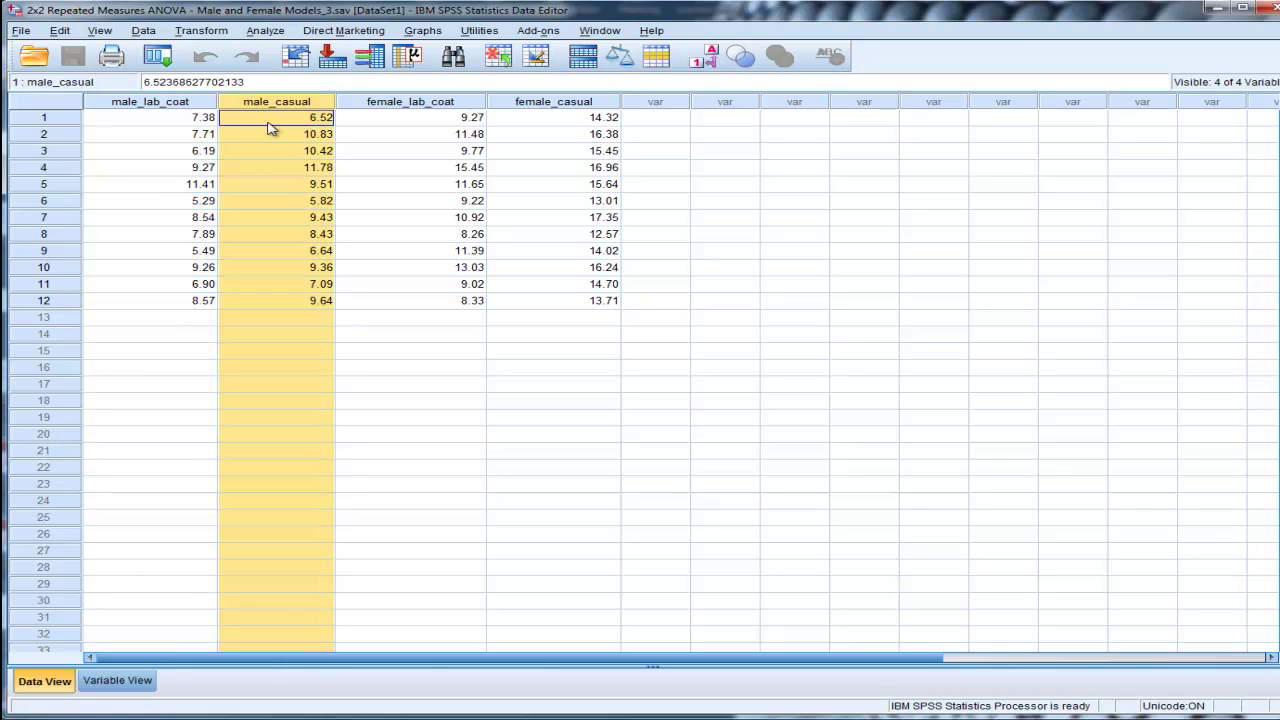
left_click(270, 127)
left_click(273, 104)
left_click(270, 122)
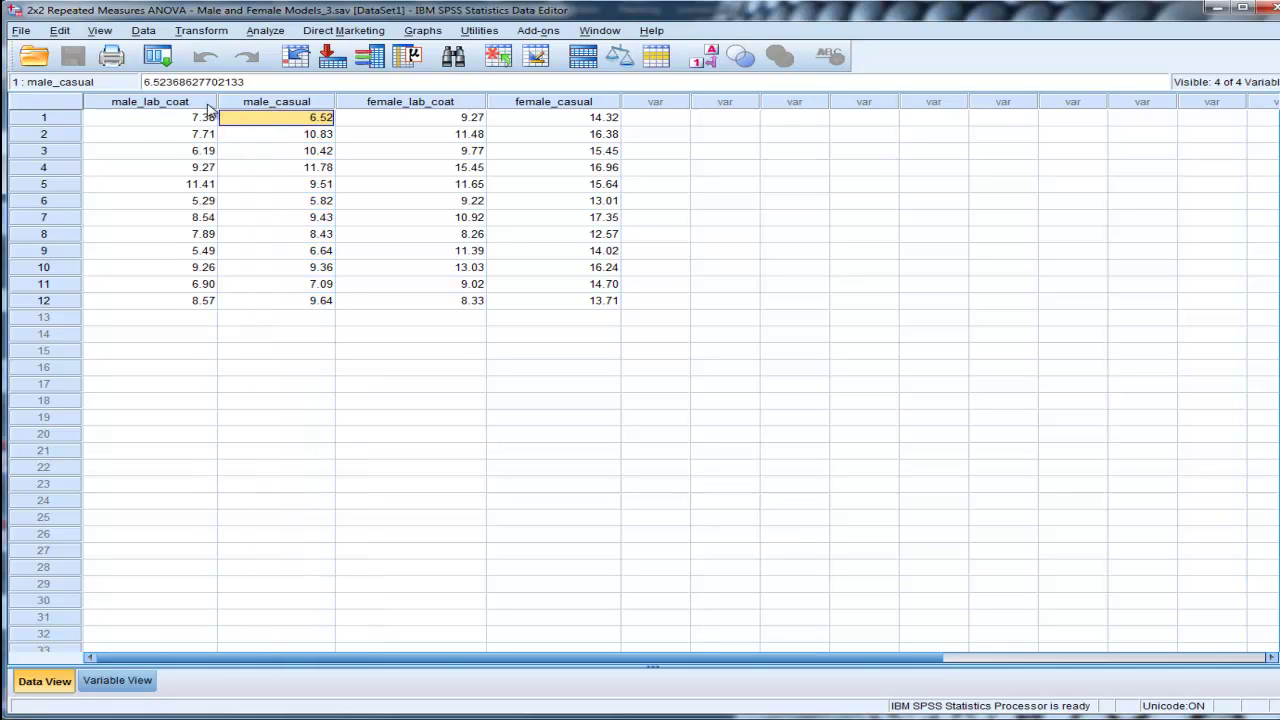
left_click(191, 103)
left_click(270, 117)
left_click(263, 103)
left_click(200, 103, "ctrl")
left_click(250, 124)
Highlight the female_lab_coat and female_casual columns, together and one at a time.
left_click_drag(384, 104, 503, 116)
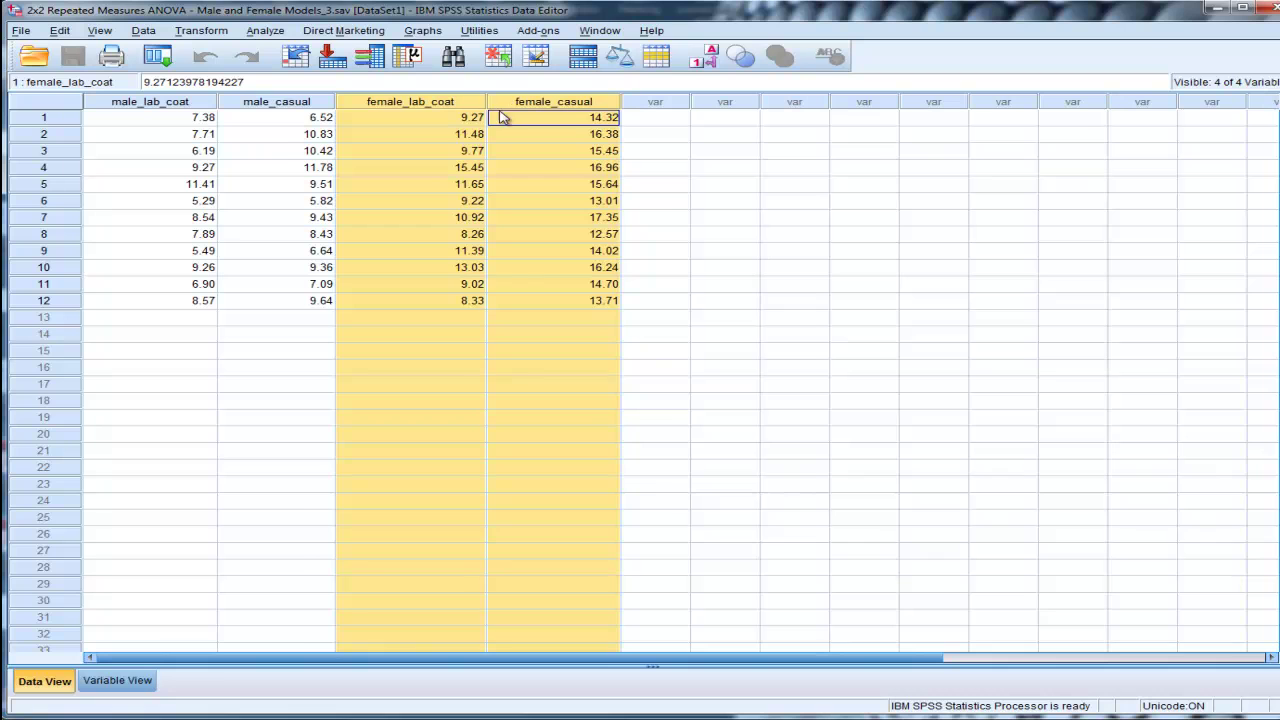
left_click(460, 118)
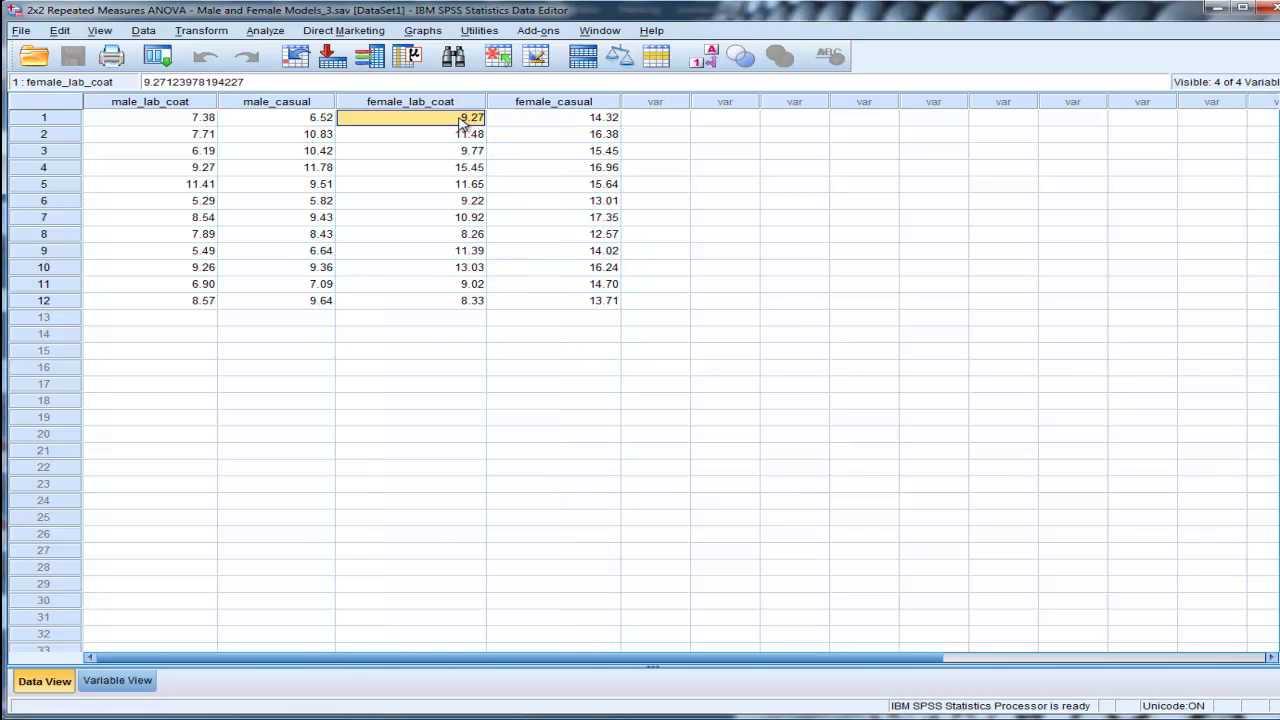
left_click(443, 103)
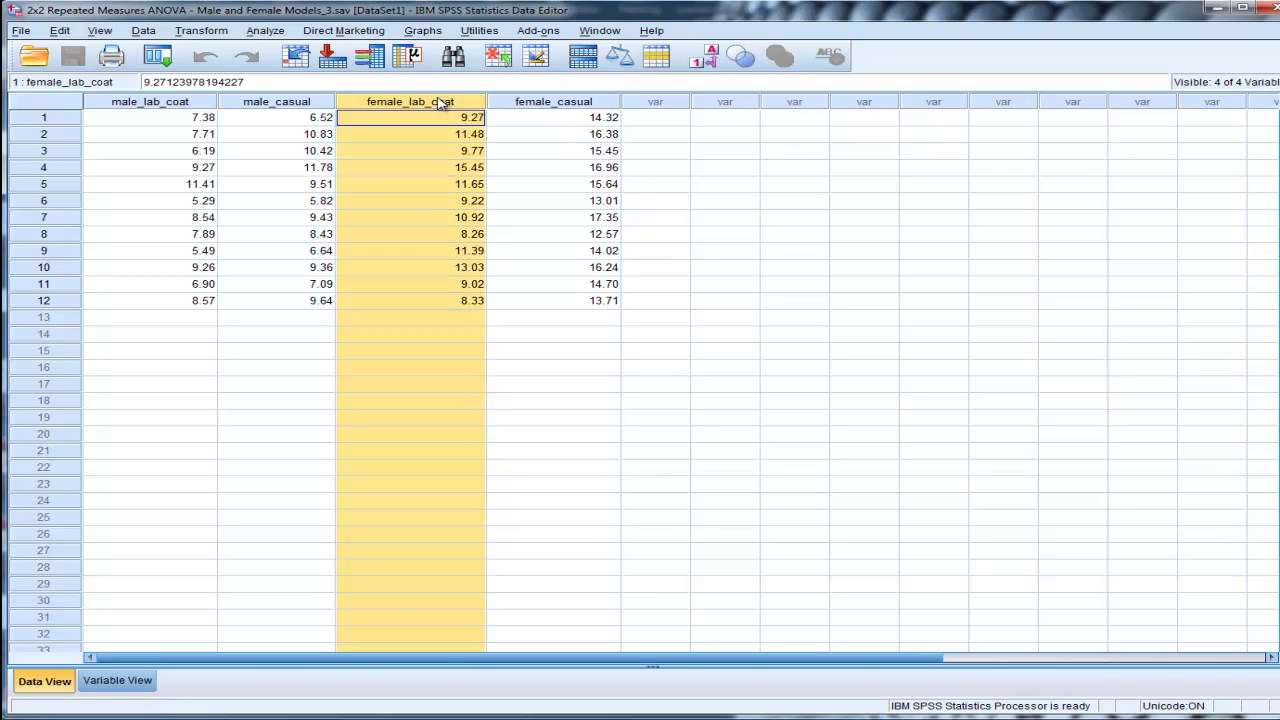
left_click_drag(483, 107, 502, 108)
left_click(460, 119)
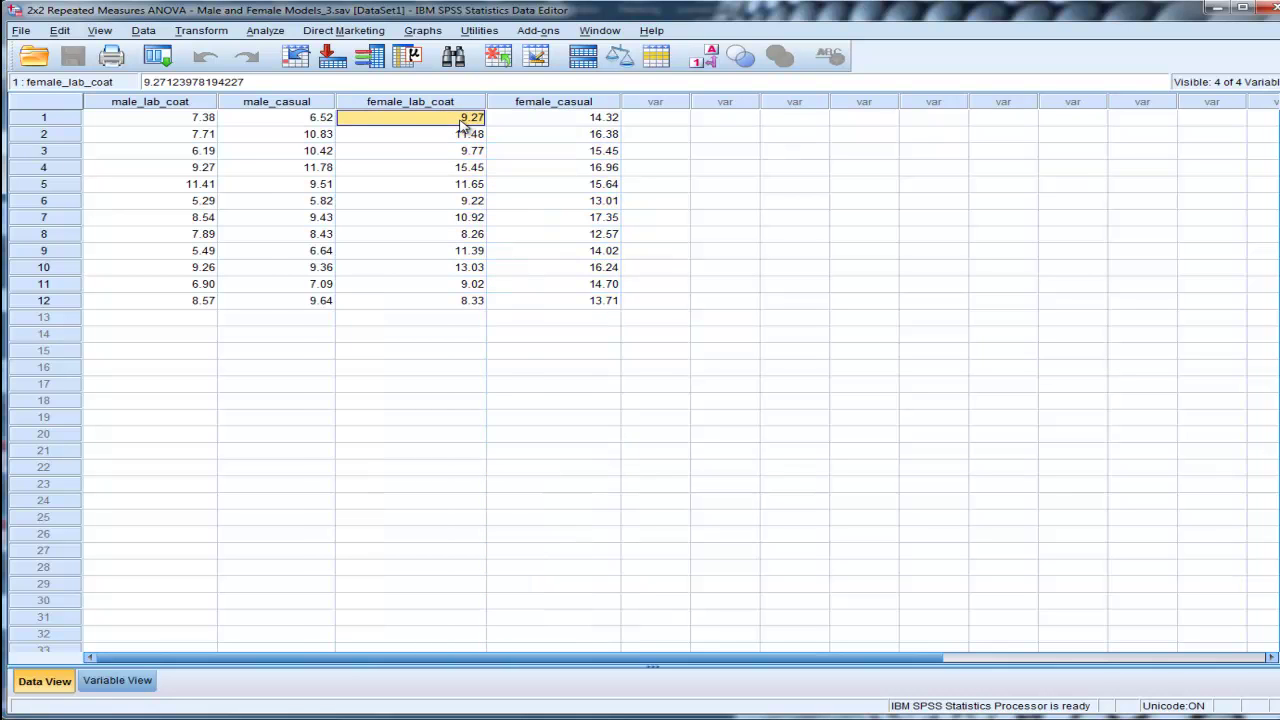
left_click(430, 103)
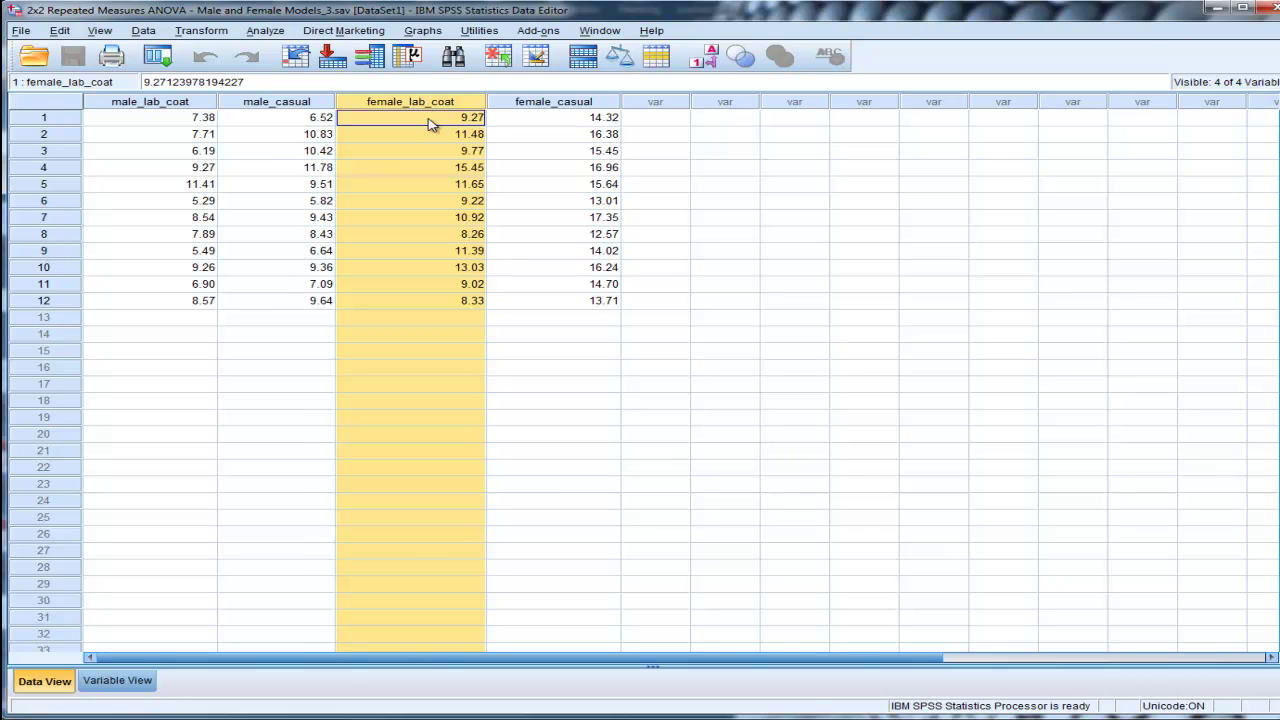
left_click(430, 121)
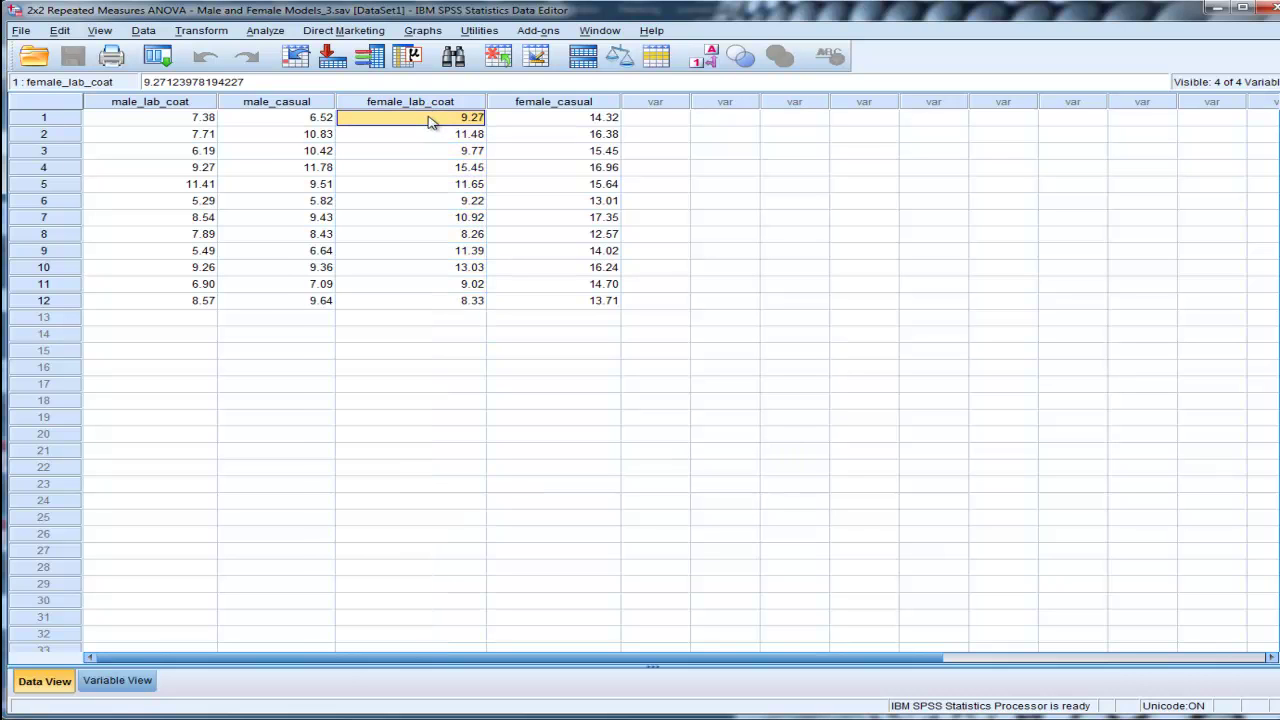
left_click(538, 104)
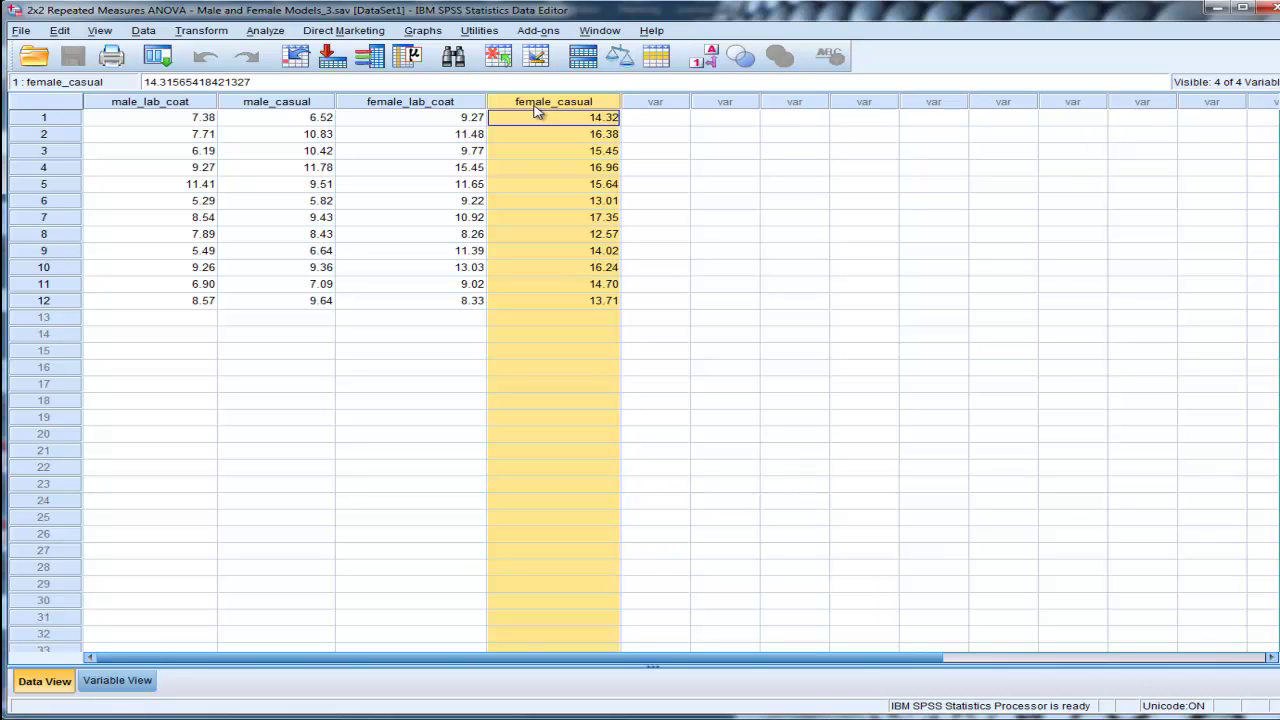
left_click(545, 119)
left_click(562, 104)
left_click(563, 122)
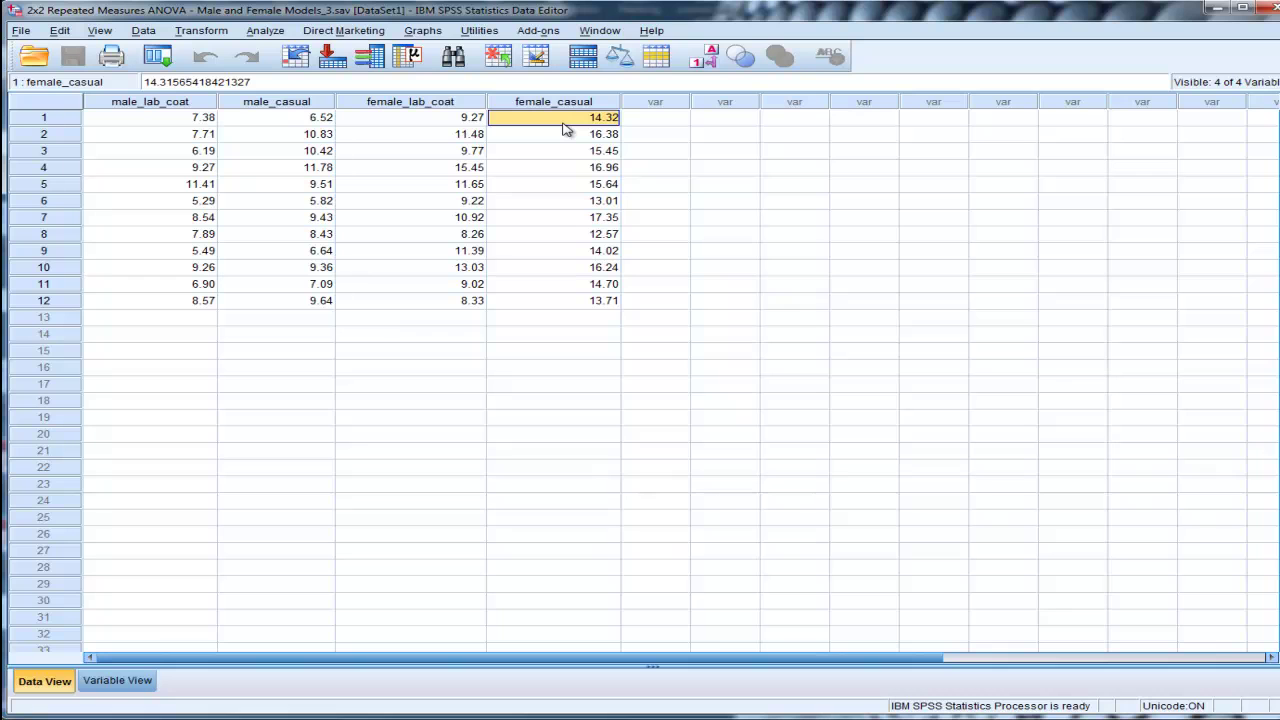
Compare the male_lab_coat and female_lab_coat columns and their first scores.
left_click(196, 106)
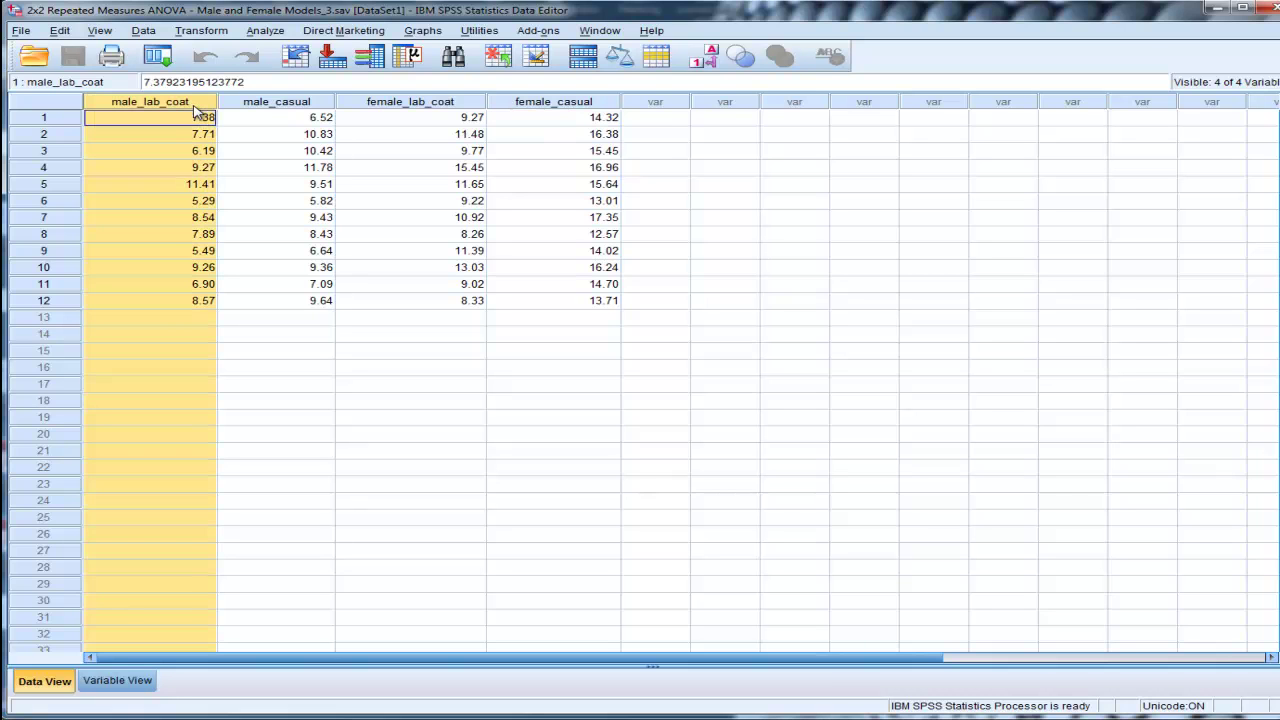
left_click(427, 104)
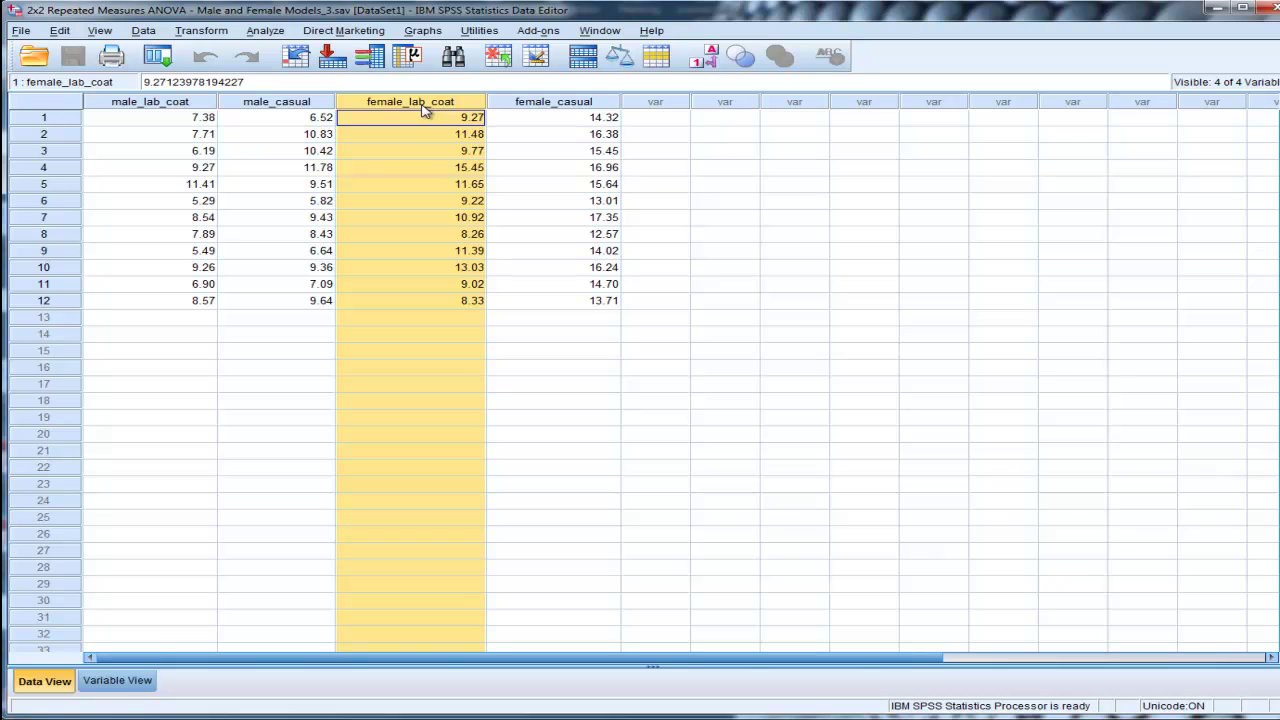
left_click(207, 104)
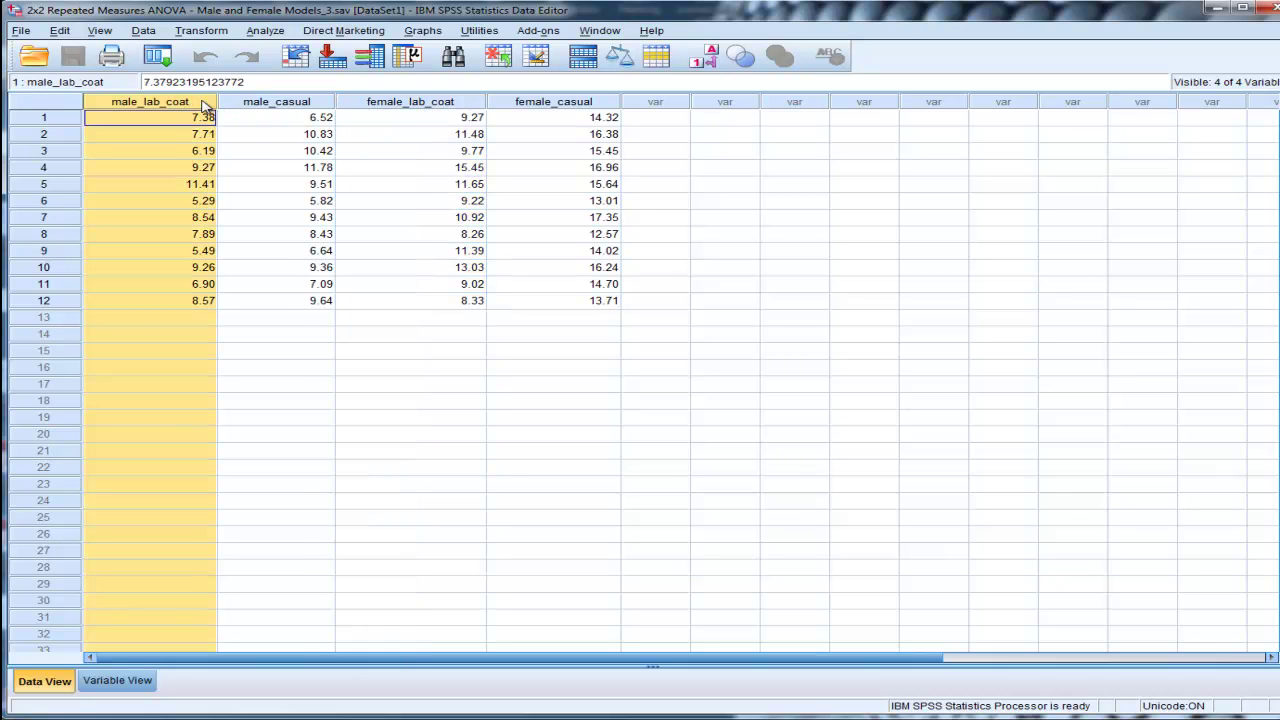
left_click(270, 118)
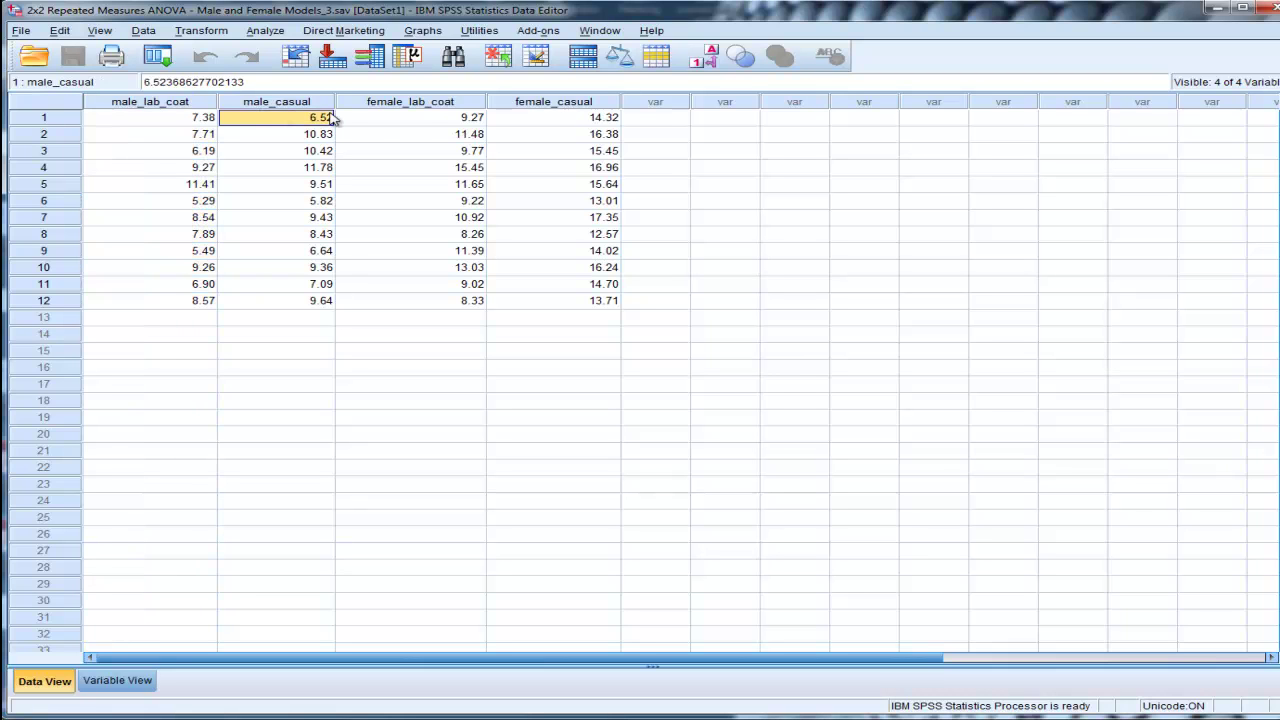
left_click(436, 120)
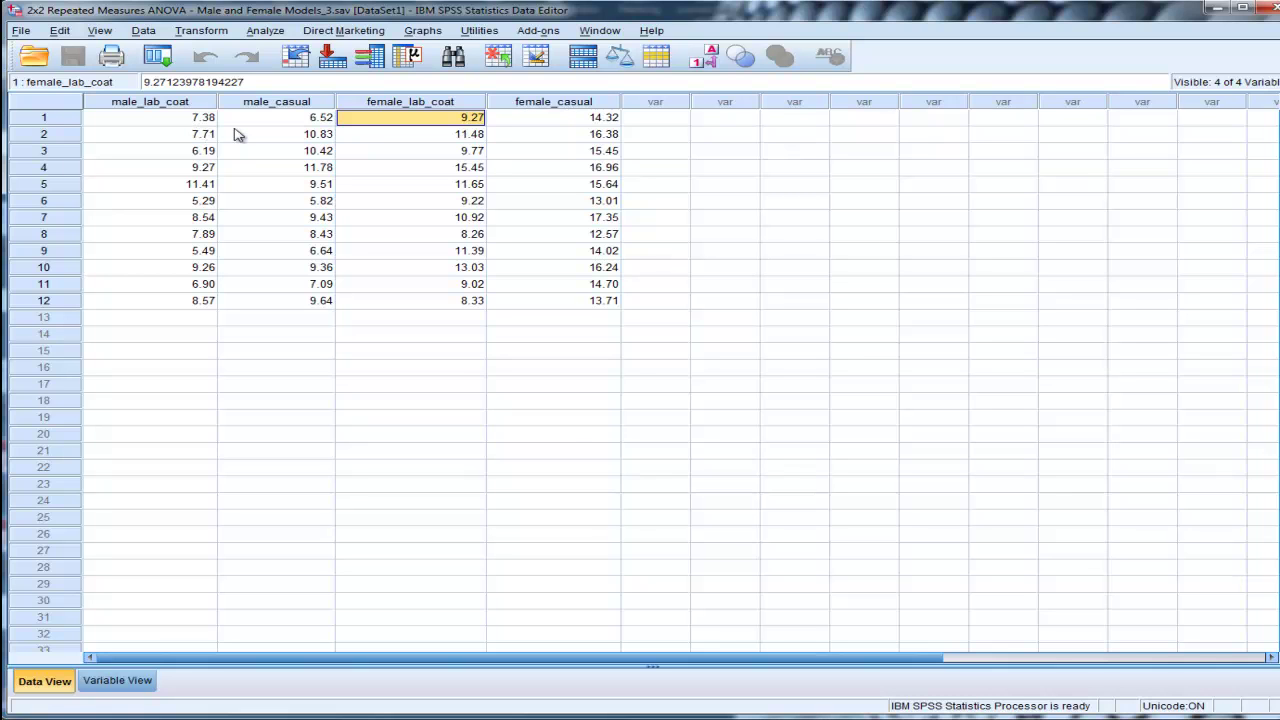
Open the Repeated Measures Define Factor(s) dialog under Analyze > General Linear Model.
left_click(262, 31)
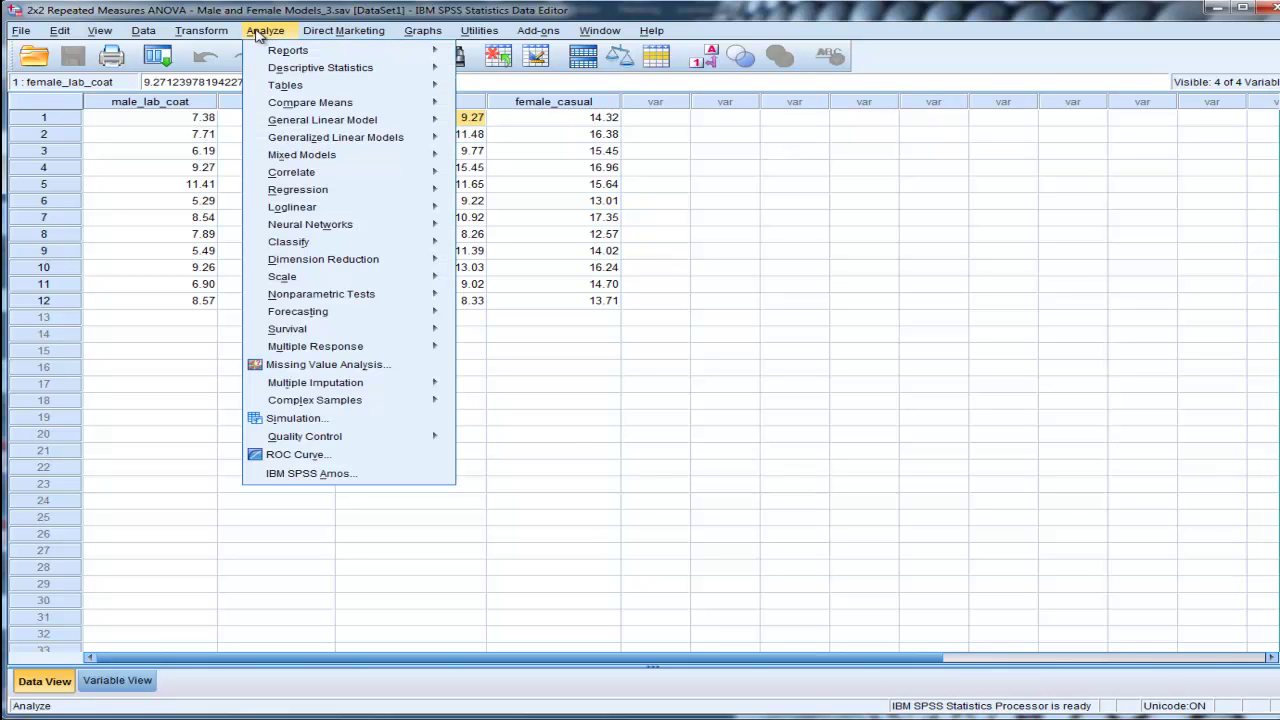
mouse_move(371, 123)
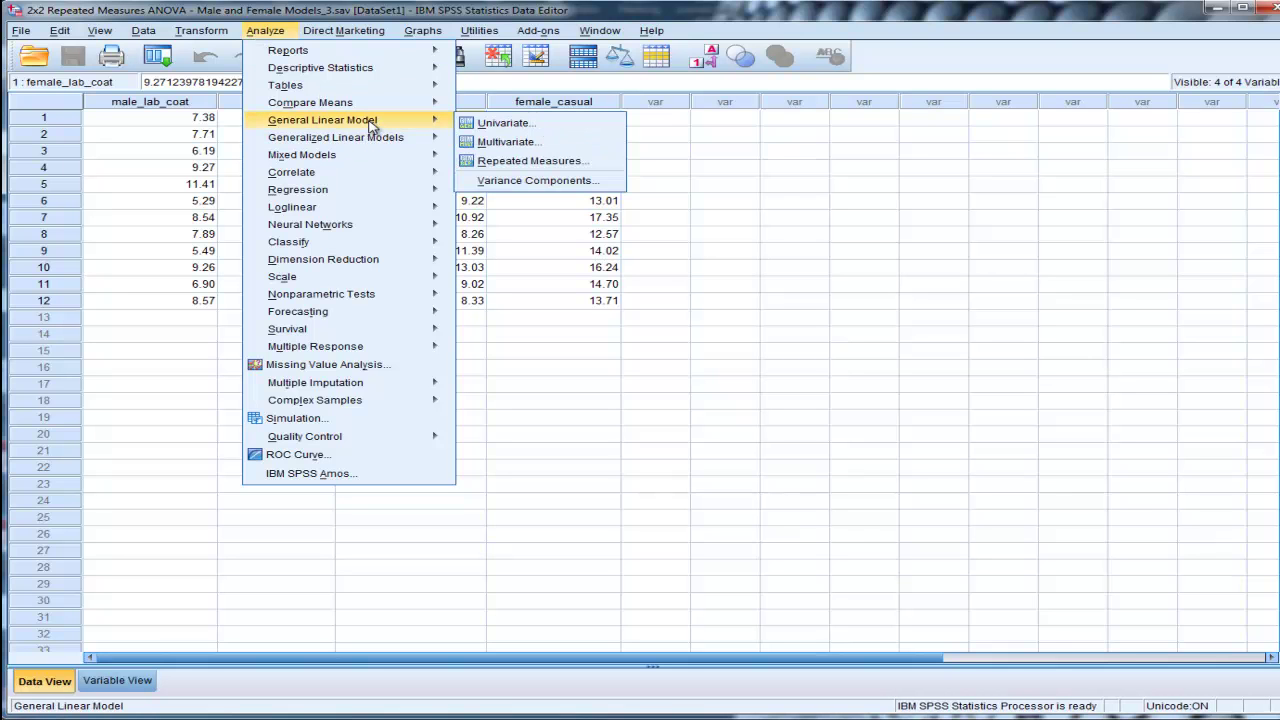
left_click(503, 162)
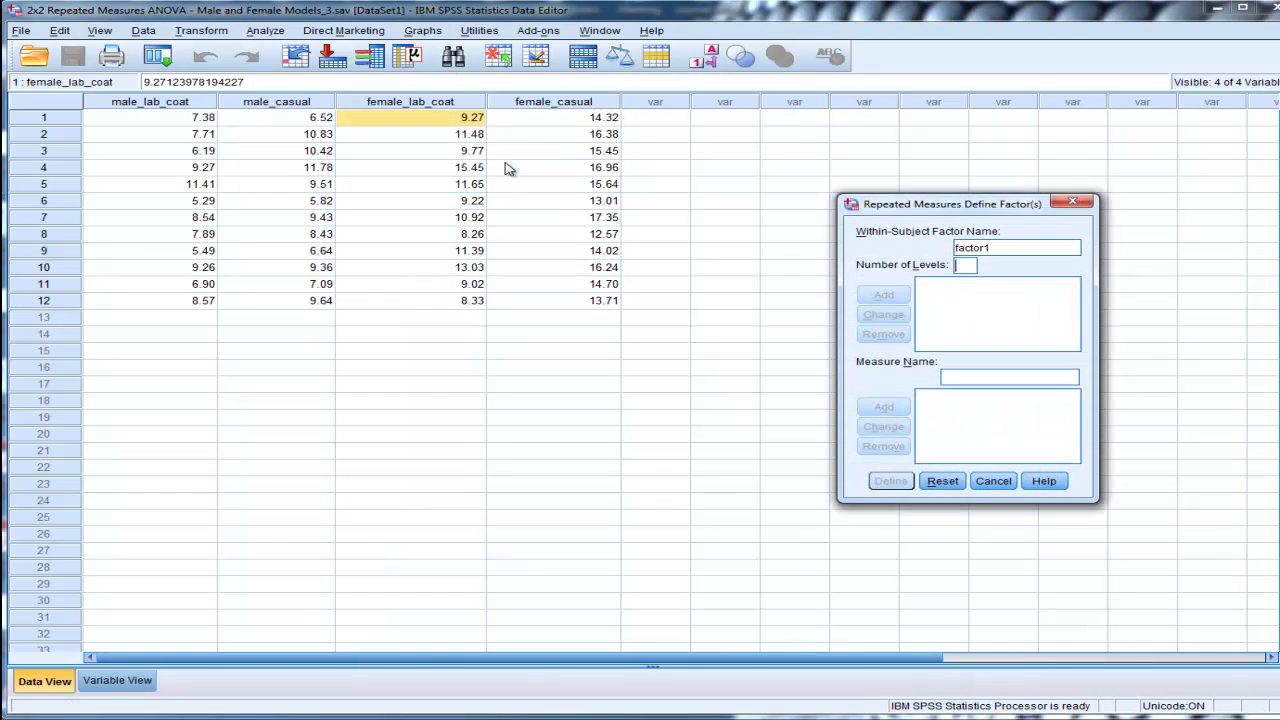
Rename the default within-subject factor factor1 to gender.
left_click_drag(881, 208, 569, 149)
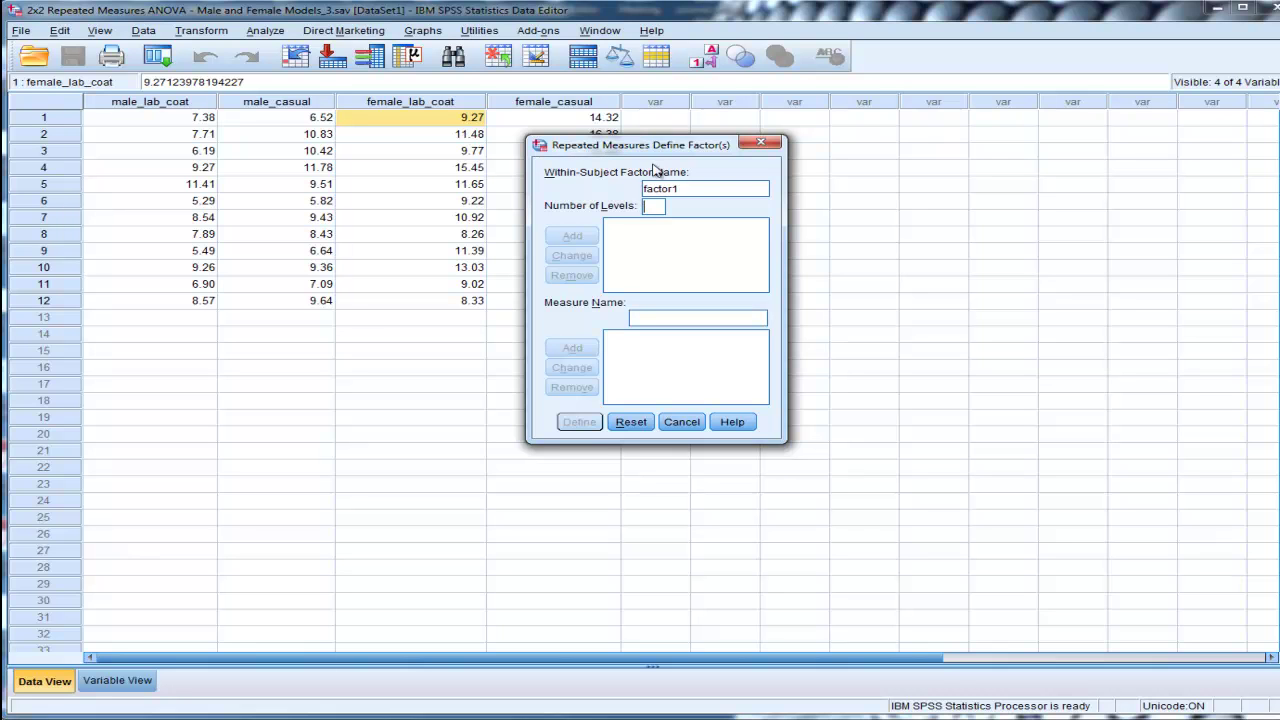
left_click_drag(678, 188, 645, 190)
left_click(690, 194)
left_click_drag(688, 190, 638, 188)
type("gender")
left_click(659, 207)
Add gender with 2 levels, then add clothes with 2 levels to the factor list.
type("2")
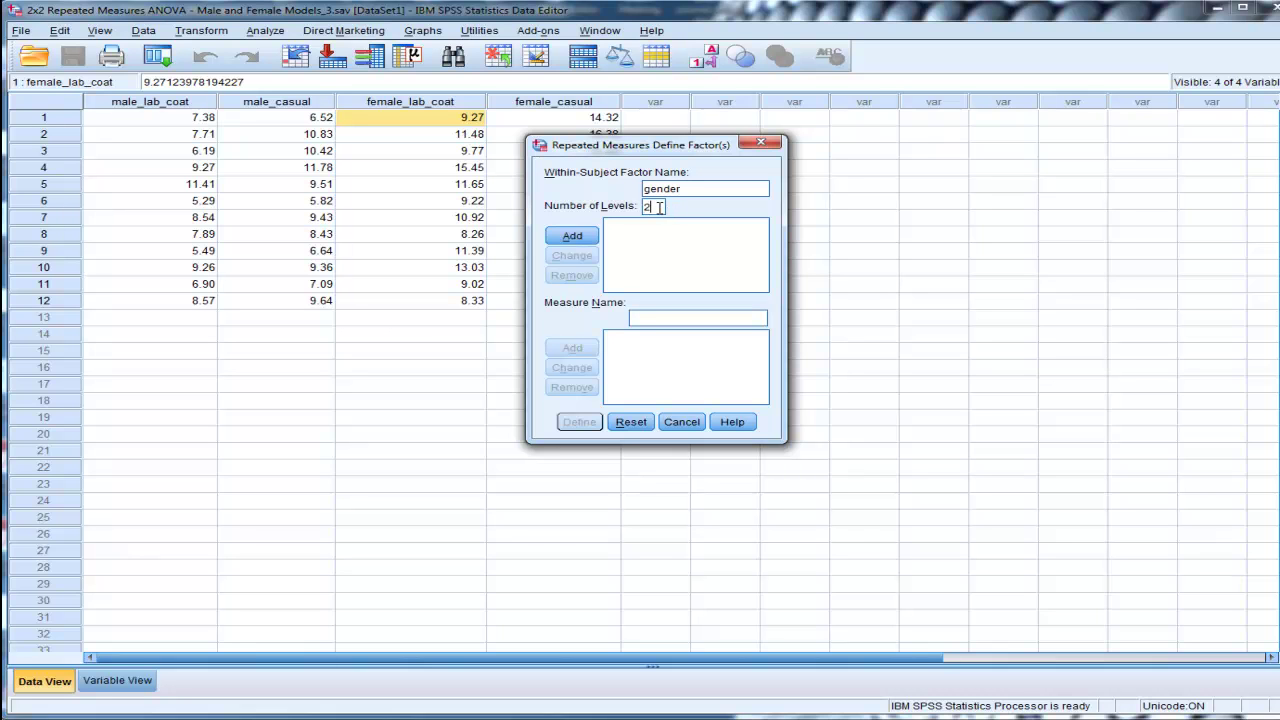
left_click(574, 238)
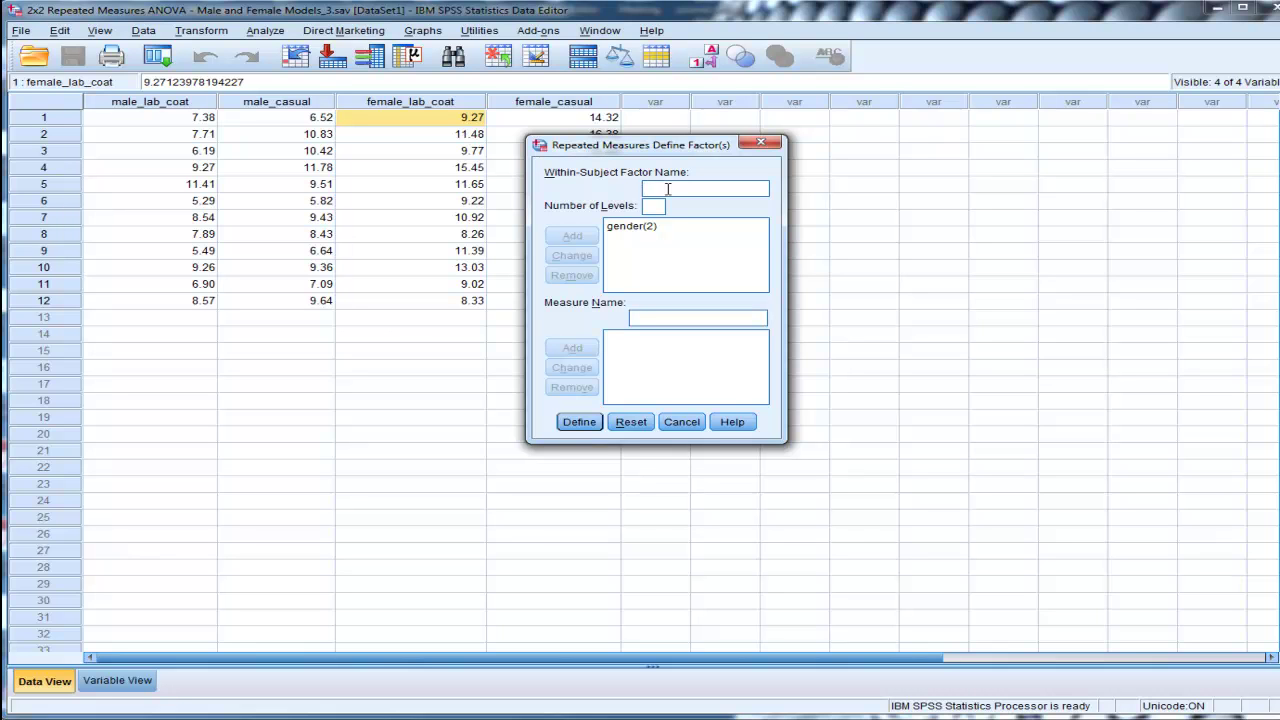
type("clothes")
left_click(652, 208)
type("2")
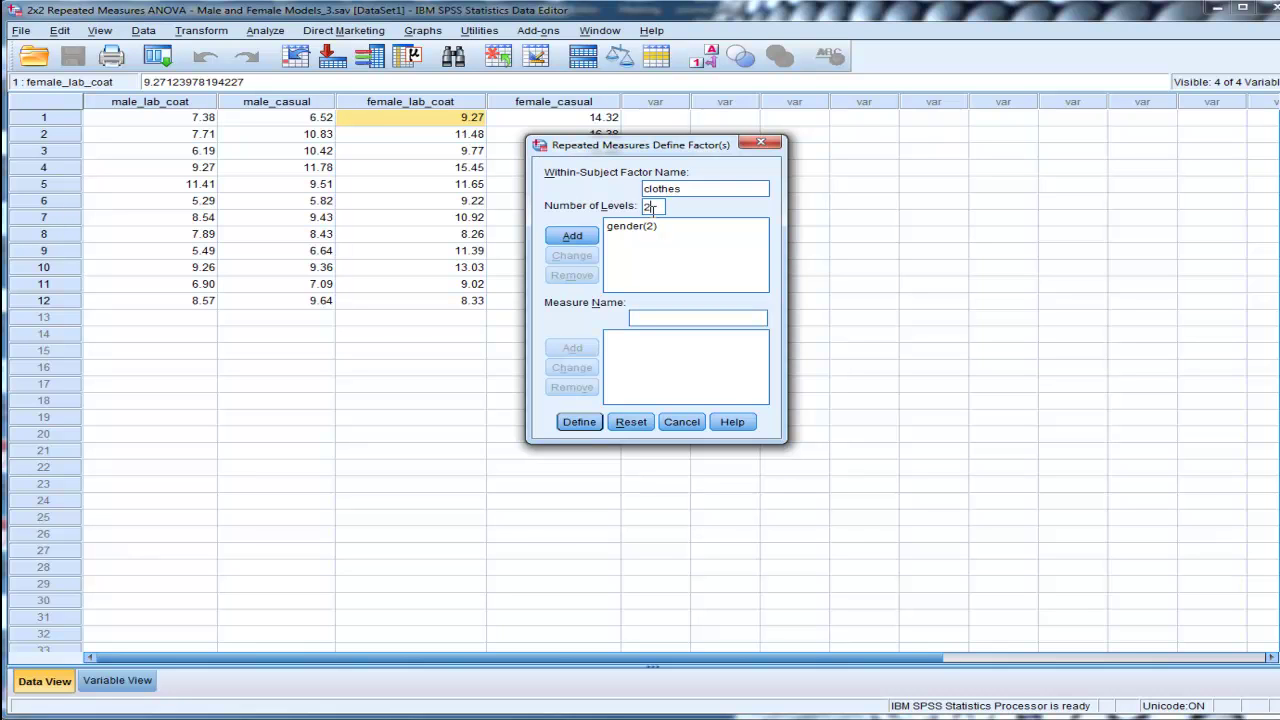
left_click(568, 233)
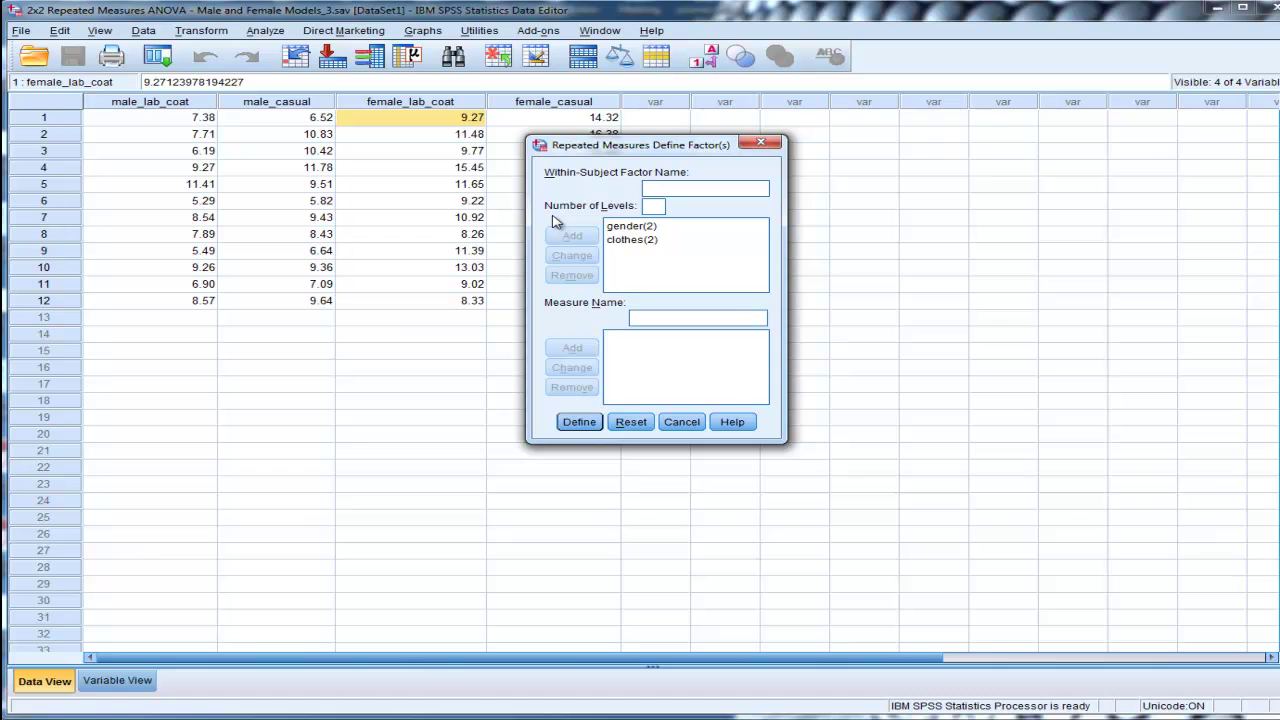
Open the Repeated Measures dialog from the defined factors and enlarge its window.
left_click(579, 421)
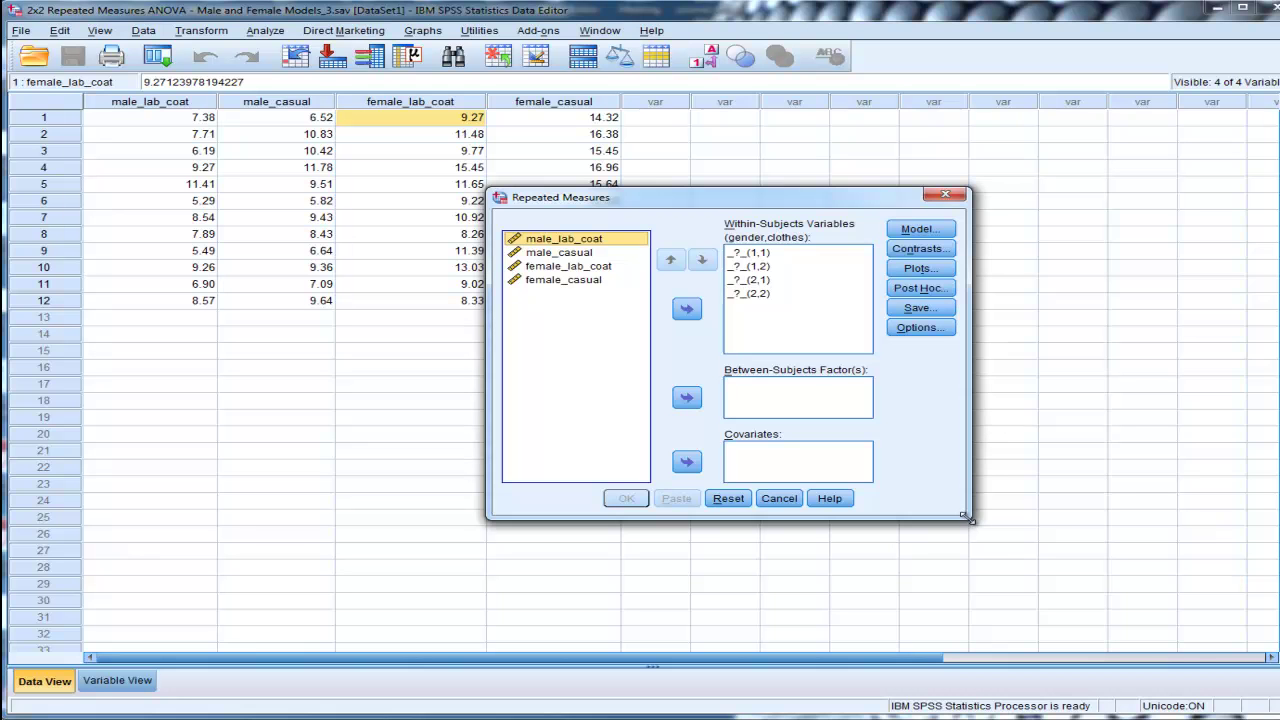
left_click_drag(968, 516, 1210, 622)
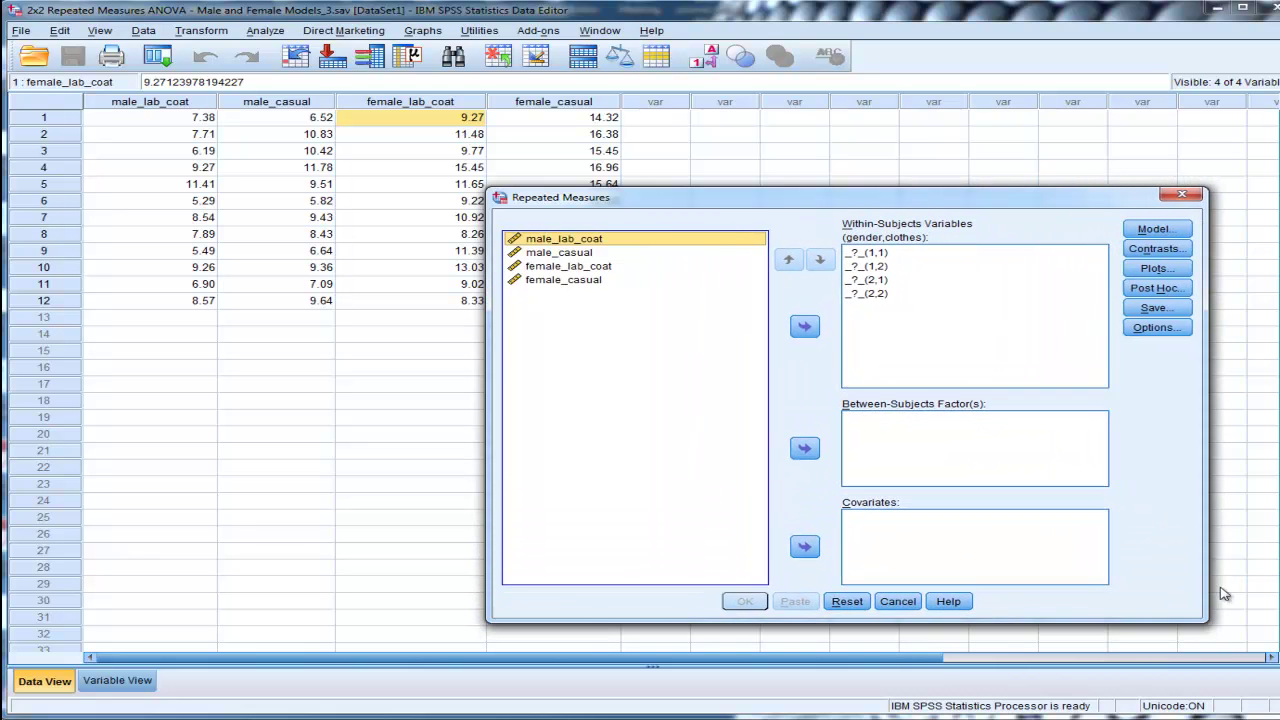
left_click_drag(930, 205, 689, 151)
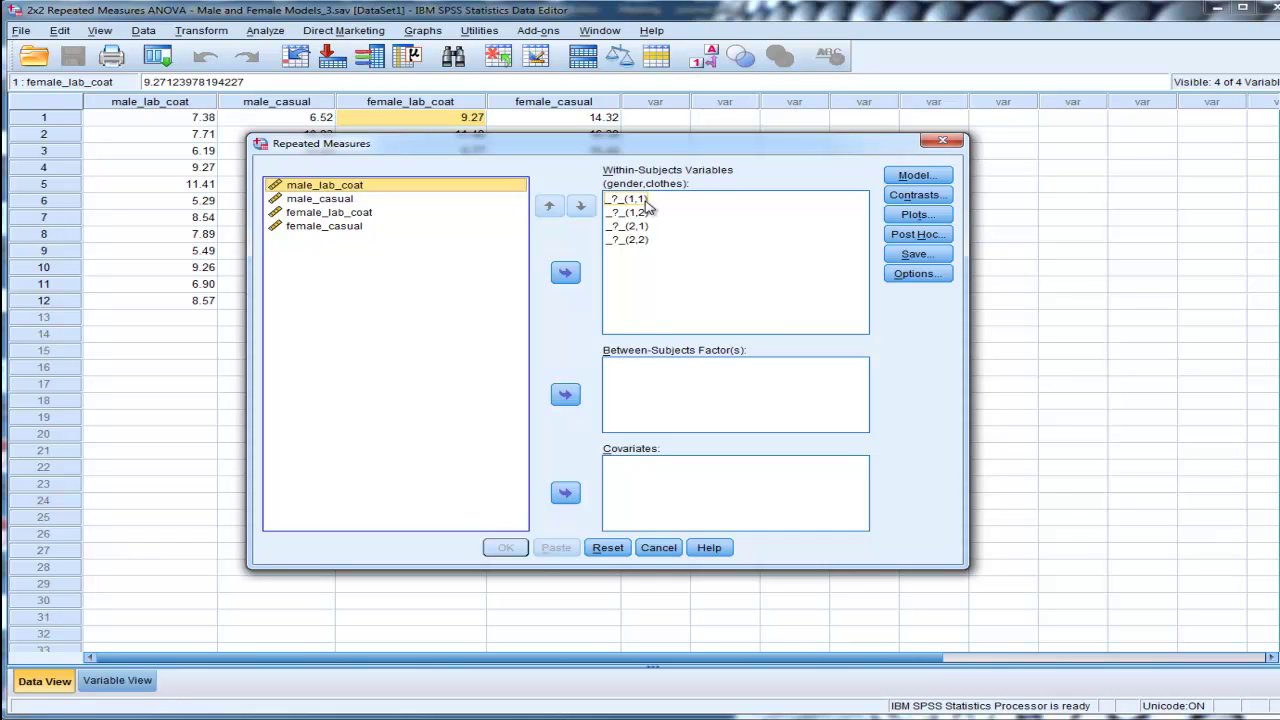
Select the empty within-subjects slots _?_(1,1) and _?_(1,2) in turn.
left_click(640, 214)
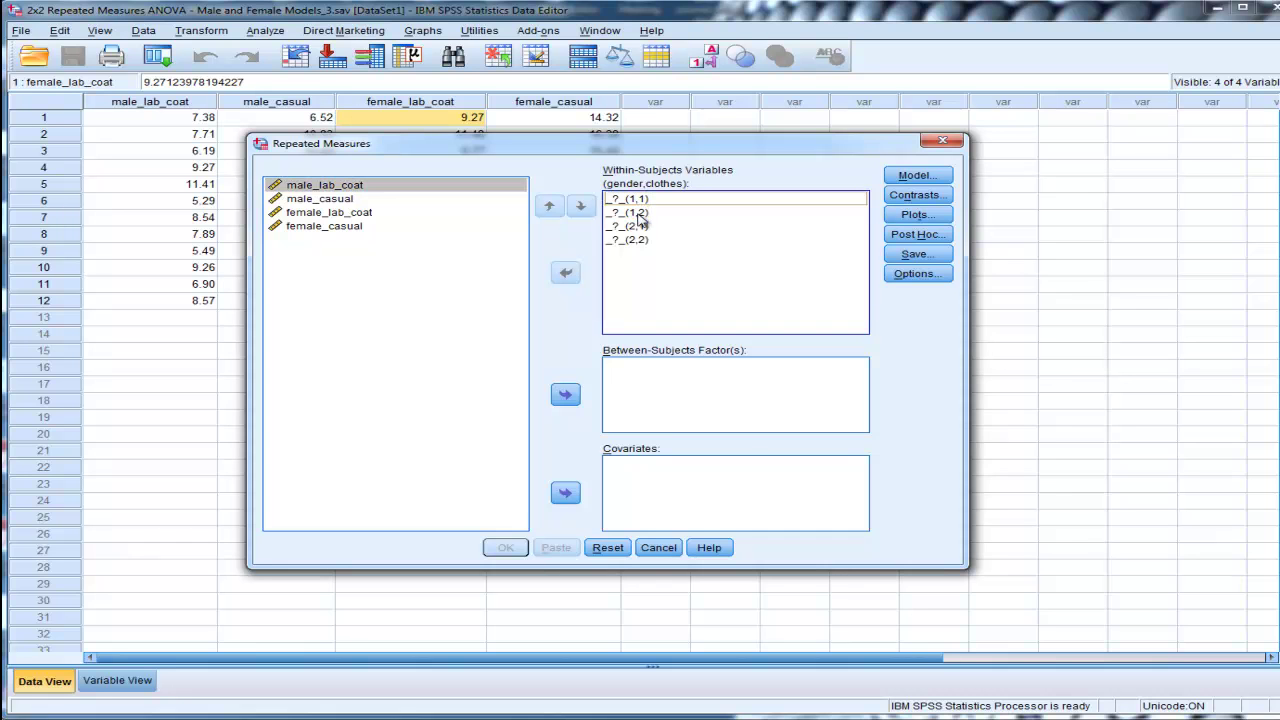
left_click(637, 200)
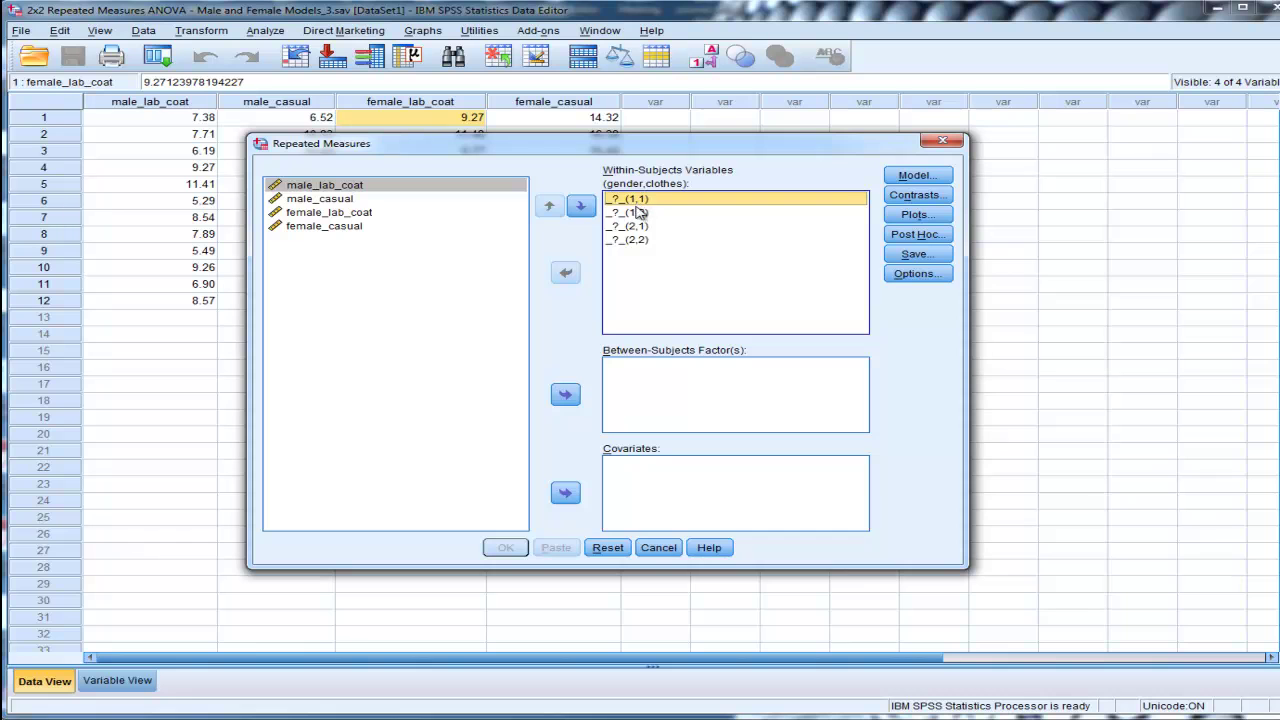
left_click(637, 213)
left_click(637, 201)
left_click(638, 214)
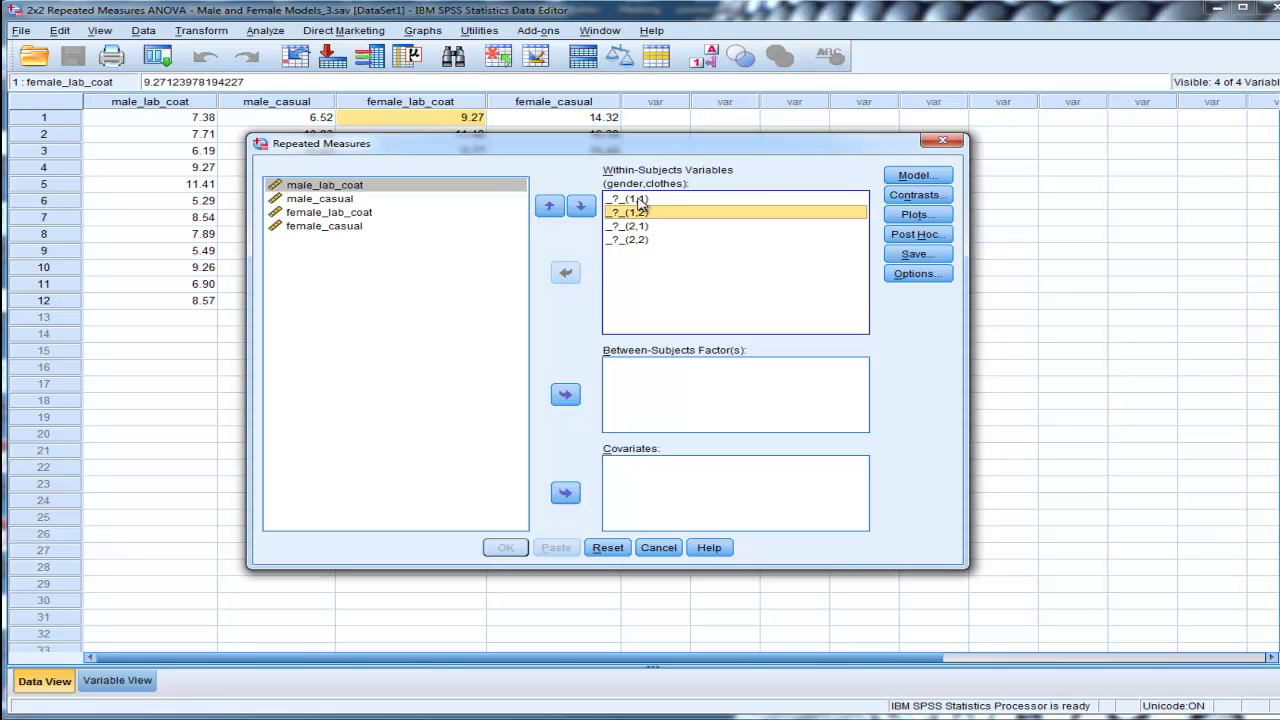
left_click(638, 200)
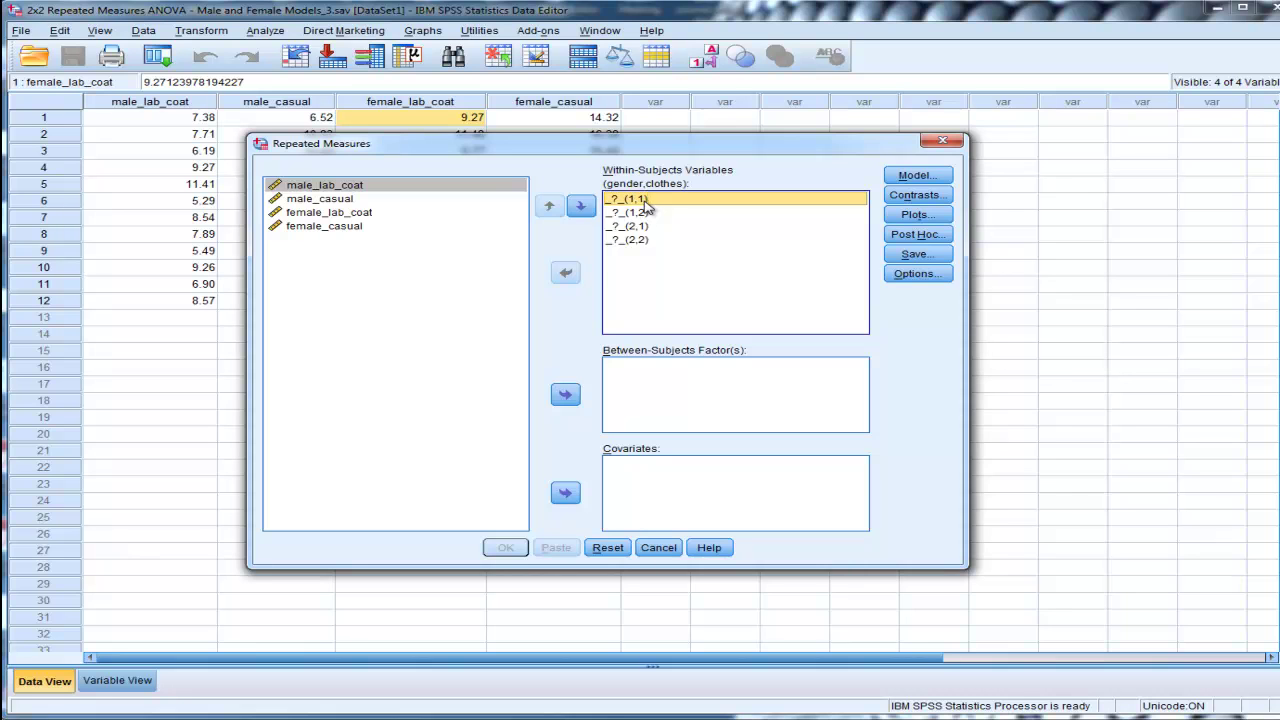
left_click(646, 214)
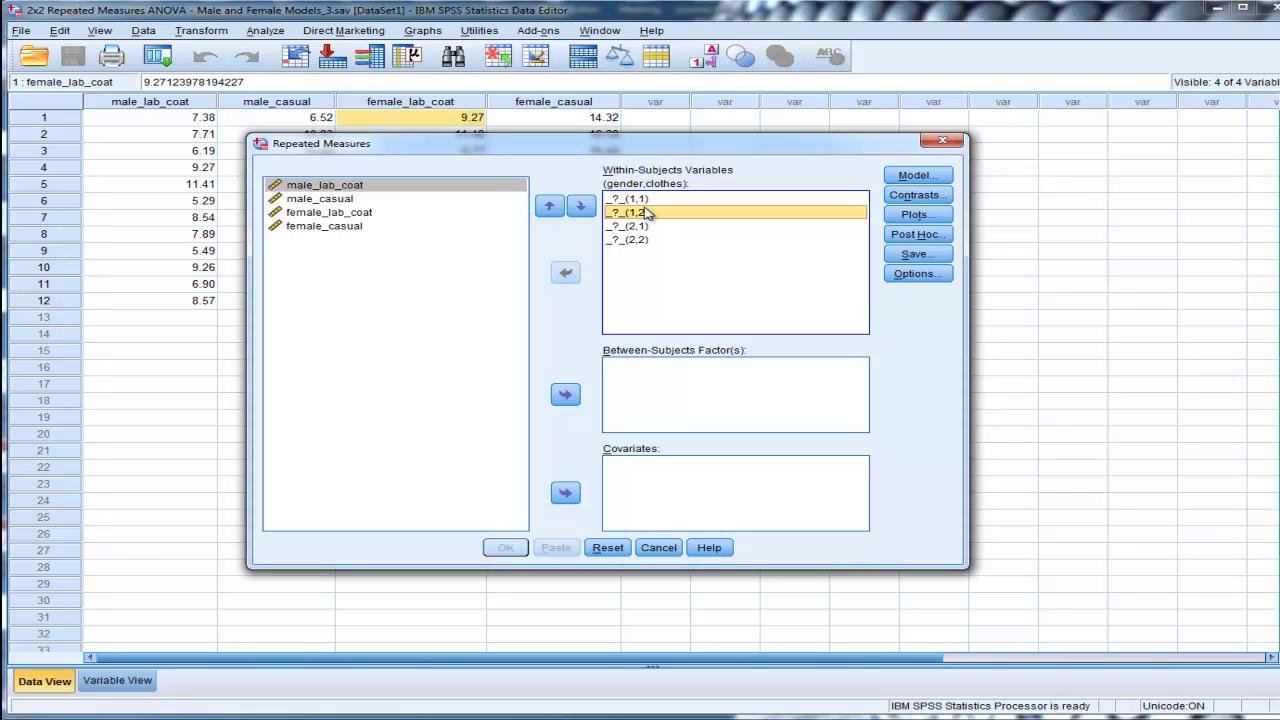
left_click(645, 202)
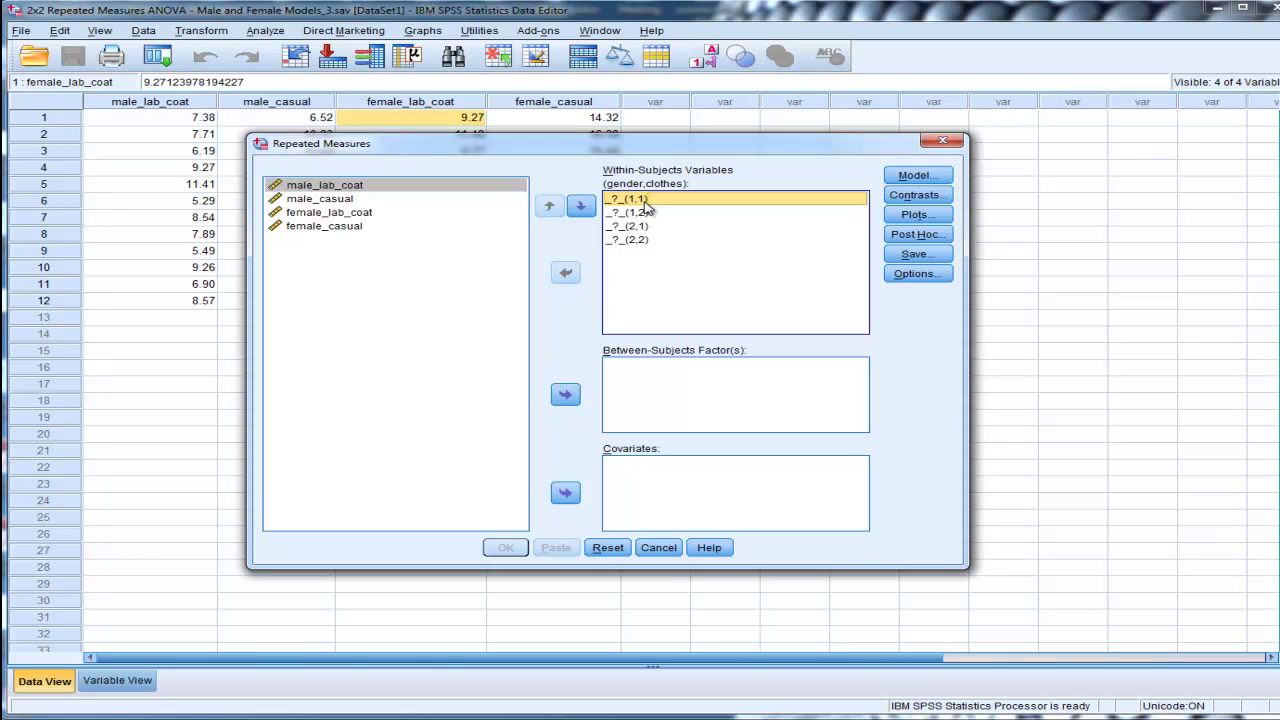